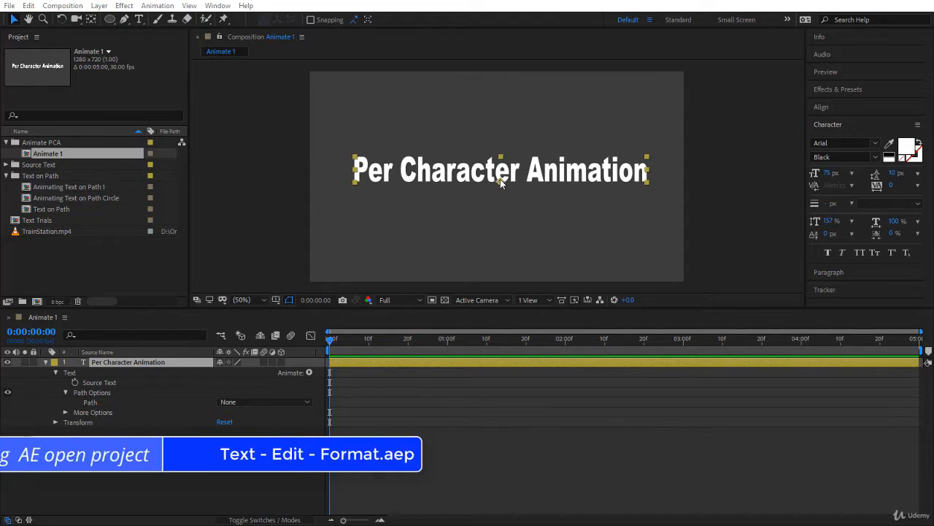
# Examine the text layer's Source Text, Path Options and Transform properties
pyautogui.moveTo(501, 181); pyautogui.dragTo(567, 164)
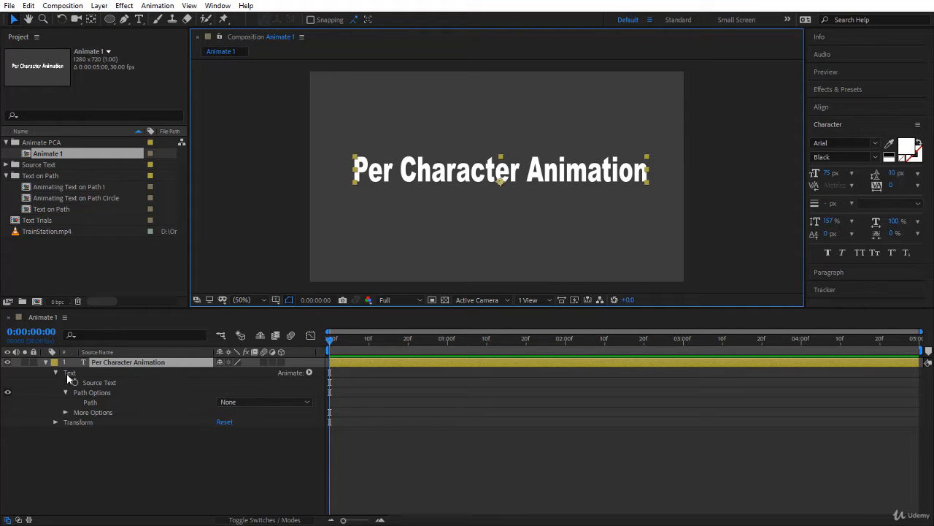
pyautogui.click(100, 382)
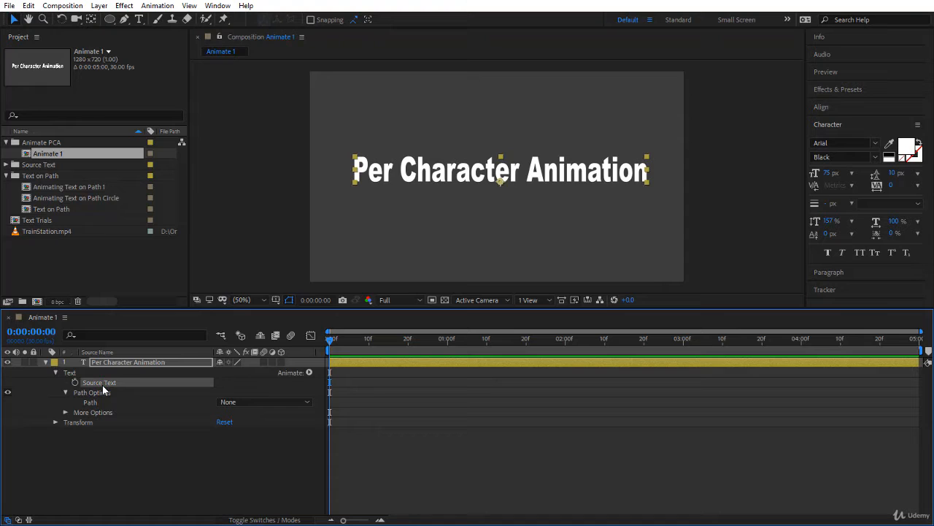
pyautogui.click(106, 393)
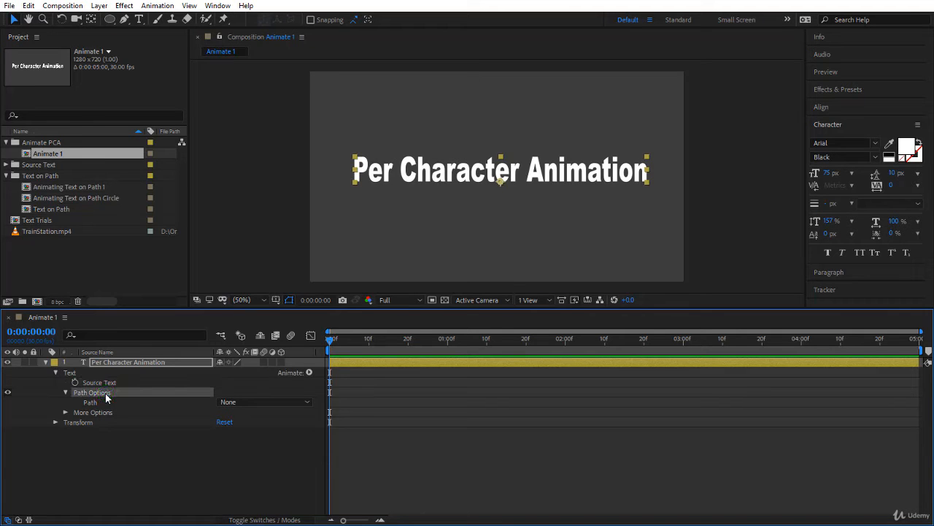
pyautogui.click(55, 422)
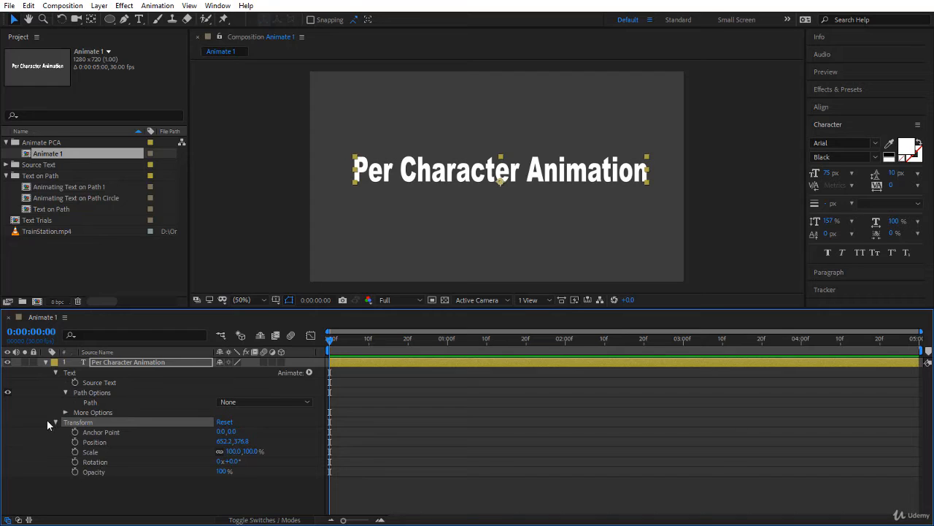
pyautogui.click(54, 422)
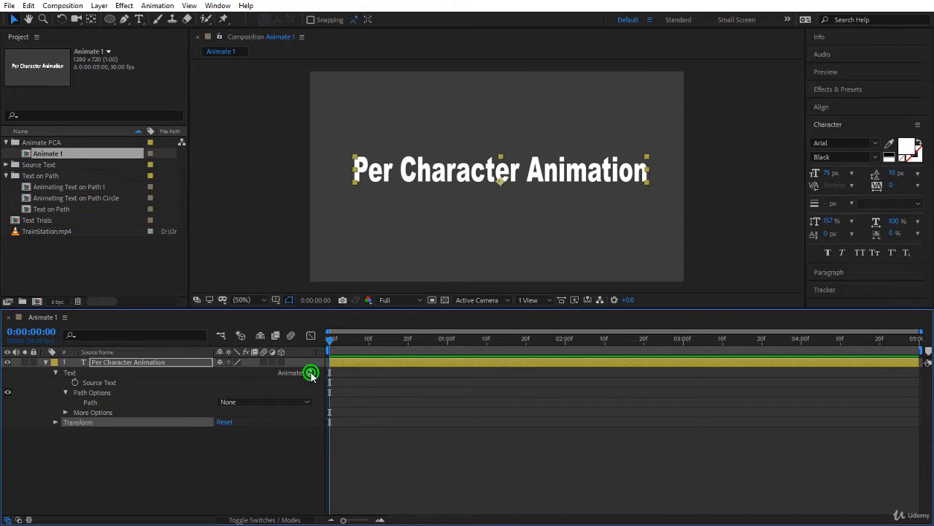
# Add an RGB Fill Color animator to the "Per Character Animation" text layer and set its color to yellow-green
pyautogui.click(310, 372)
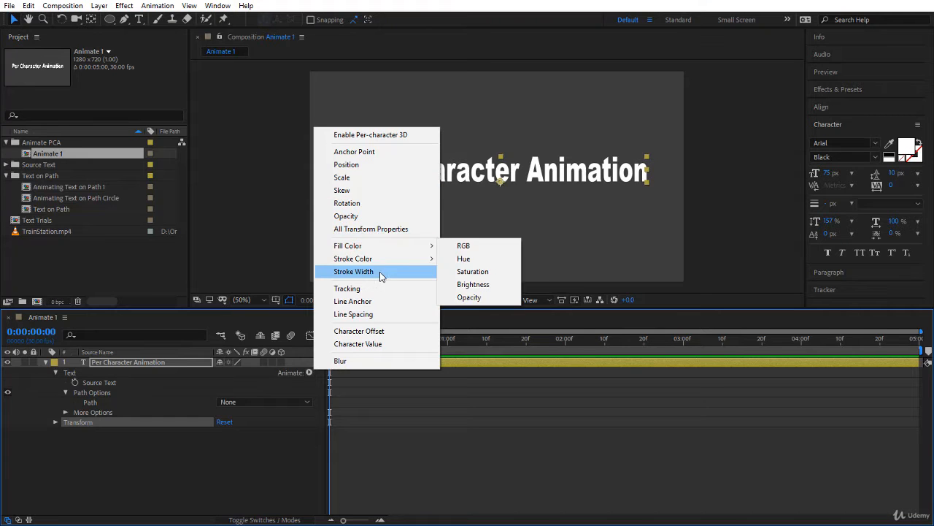
pyautogui.moveTo(388, 251)
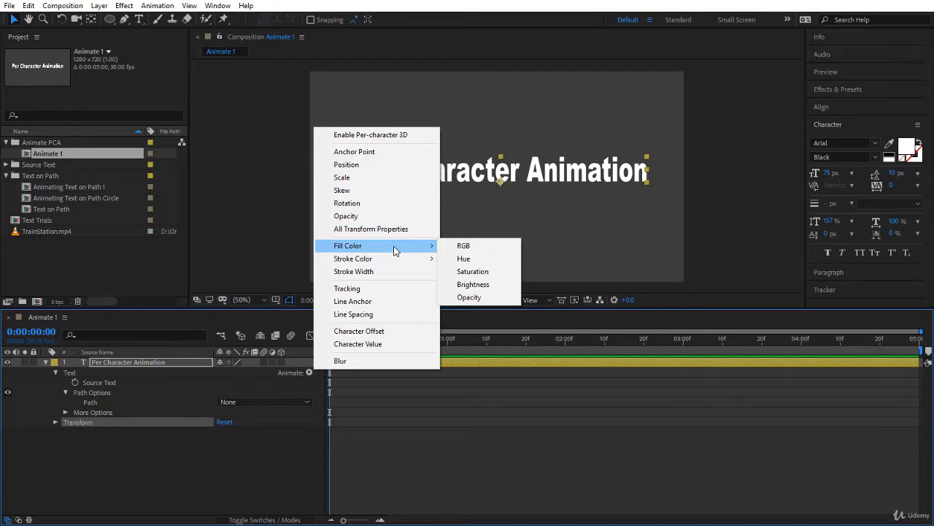
pyautogui.click(456, 246)
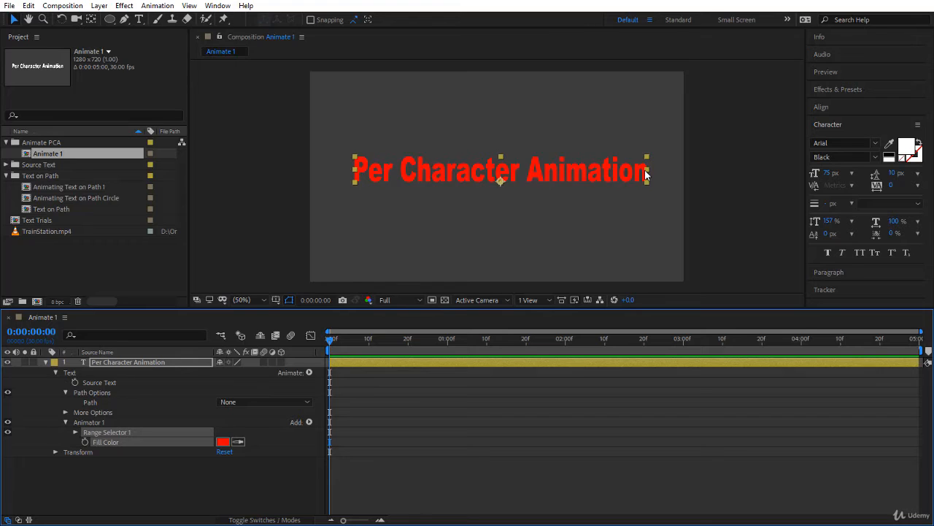
pyautogui.click(222, 443)
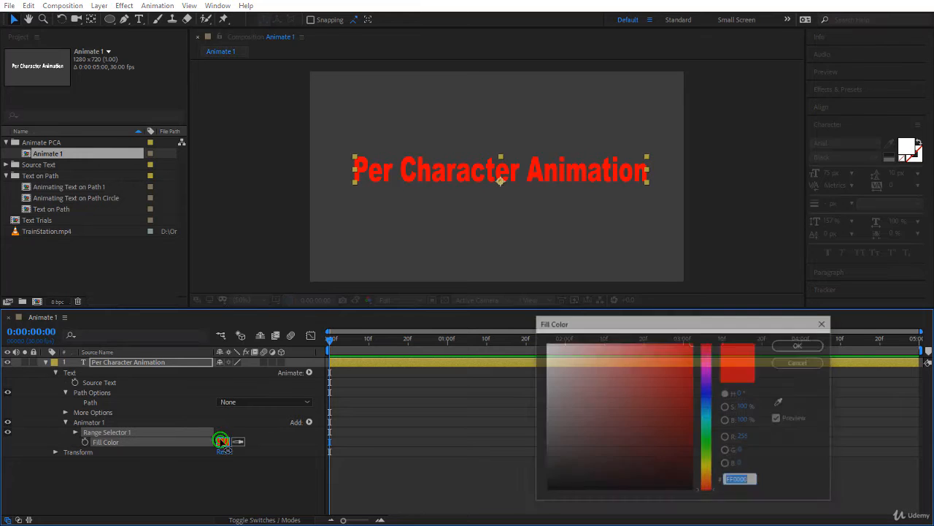
pyautogui.moveTo(709, 422); pyautogui.dragTo(708, 460)
pyautogui.click(806, 349)
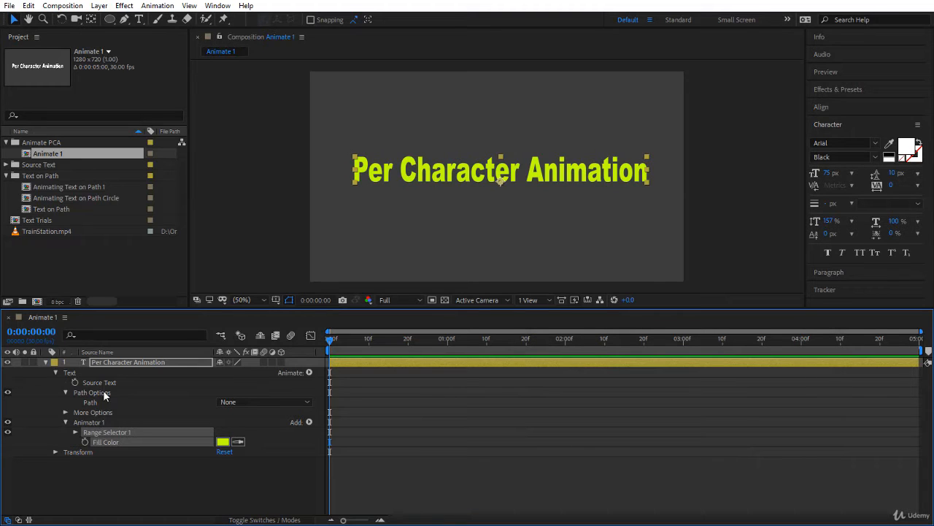
# Examine Animator 1's Fill Color and expand Range Selector 1 to review its Start, End and Offset properties
pyautogui.click(81, 422)
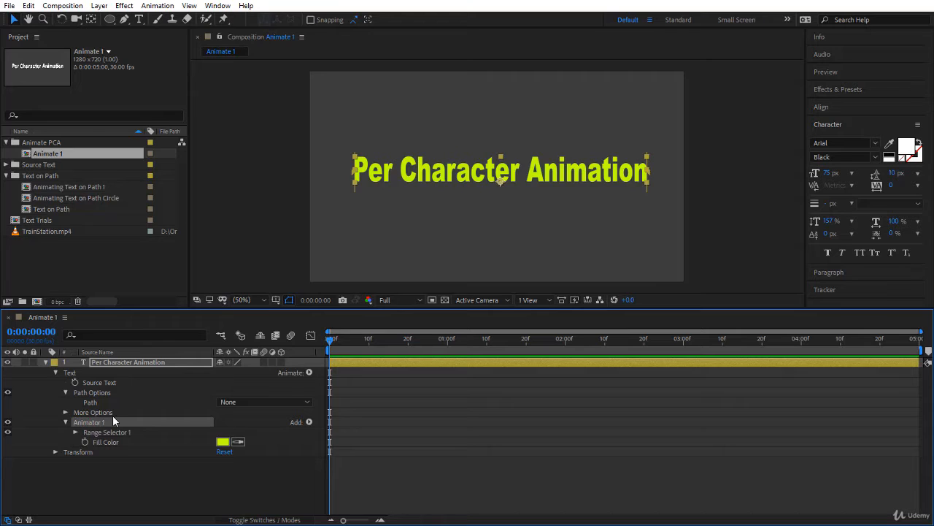
pyautogui.click(124, 432)
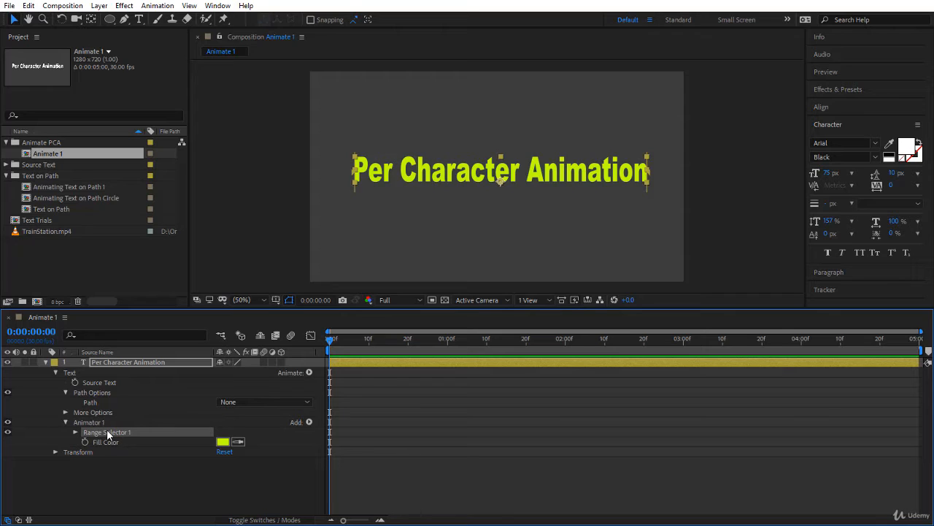
pyautogui.click(112, 443)
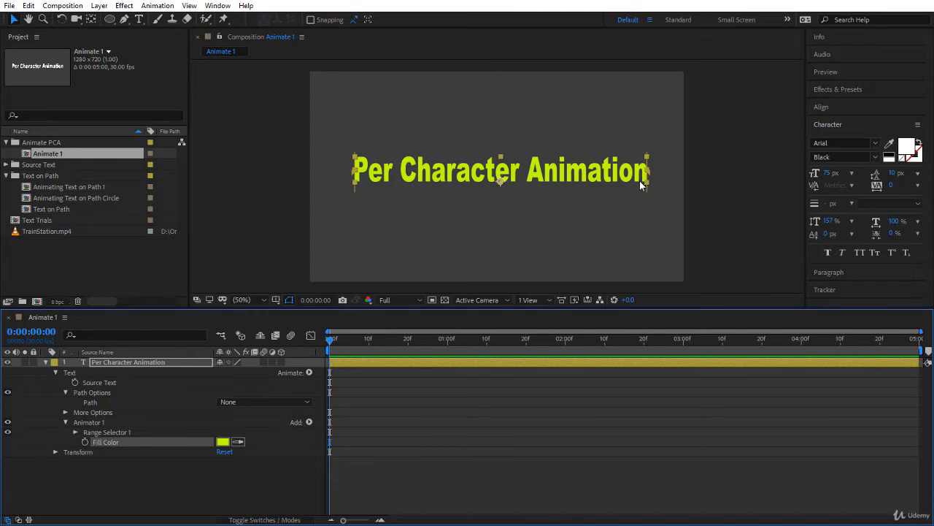
pyautogui.click(75, 432)
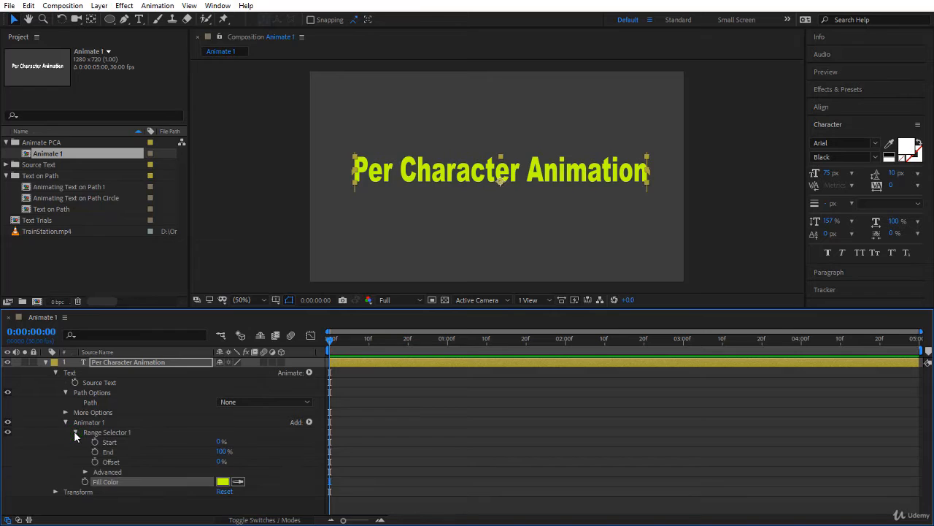
pyautogui.click(128, 441)
pyautogui.click(123, 451)
pyautogui.click(127, 461)
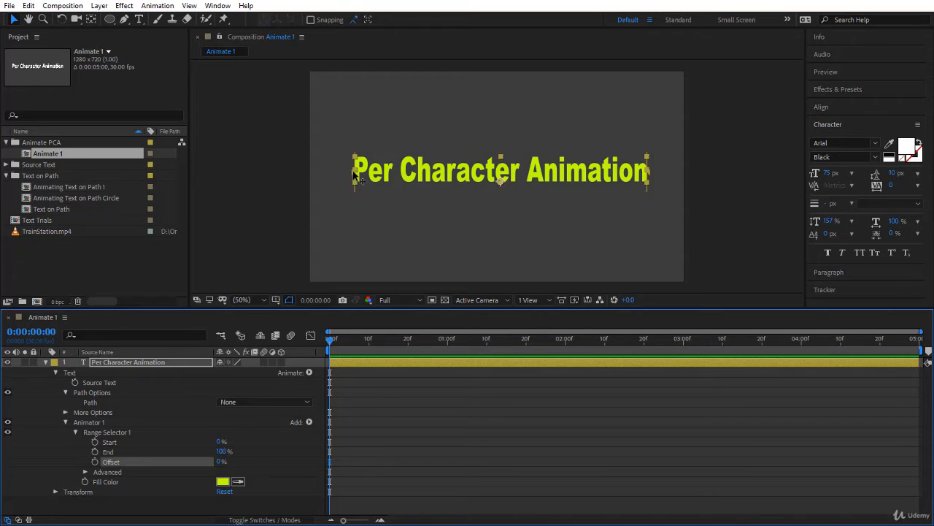
# Try the range selector's Start at 17% and 100% in the composition, and return it to 0%
pyautogui.moveTo(353, 169); pyautogui.dragTo(400, 174)
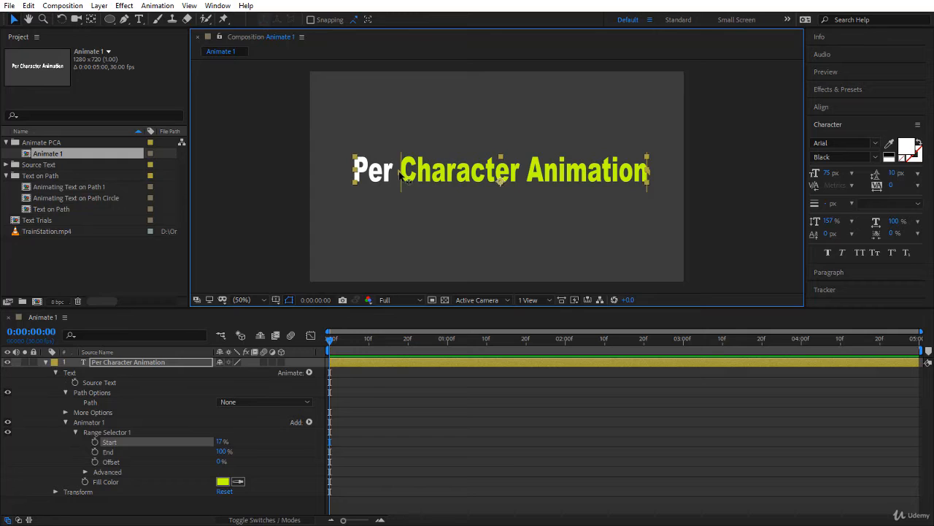
pyautogui.moveTo(402, 175); pyautogui.dragTo(657, 185)
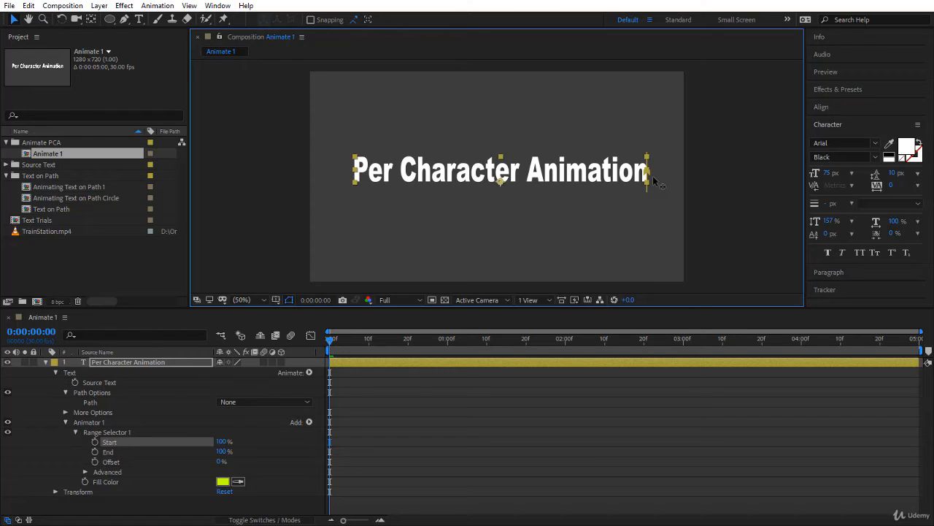
pyautogui.moveTo(650, 176); pyautogui.dragTo(353, 177)
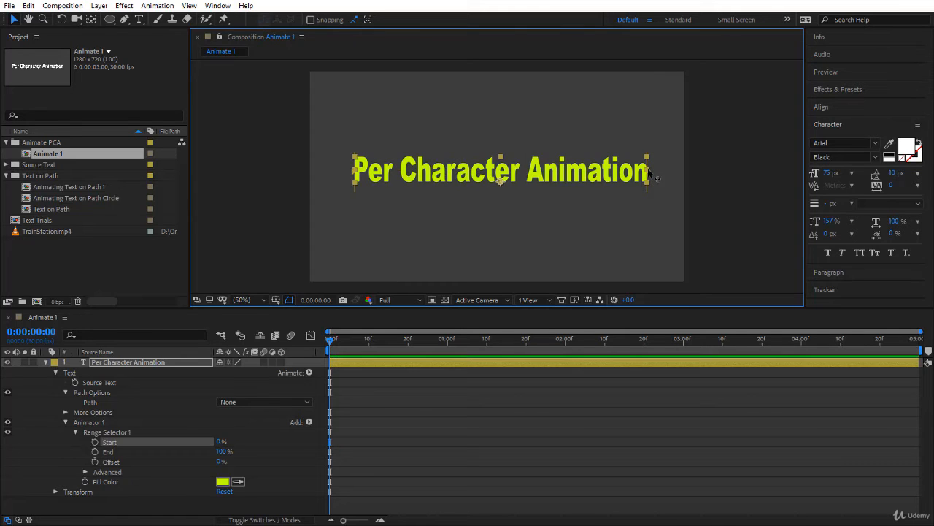
# Try the range selector's End at 61% and 0% in the composition, and return it to 100%
pyautogui.moveTo(653, 176); pyautogui.dragTo(539, 183)
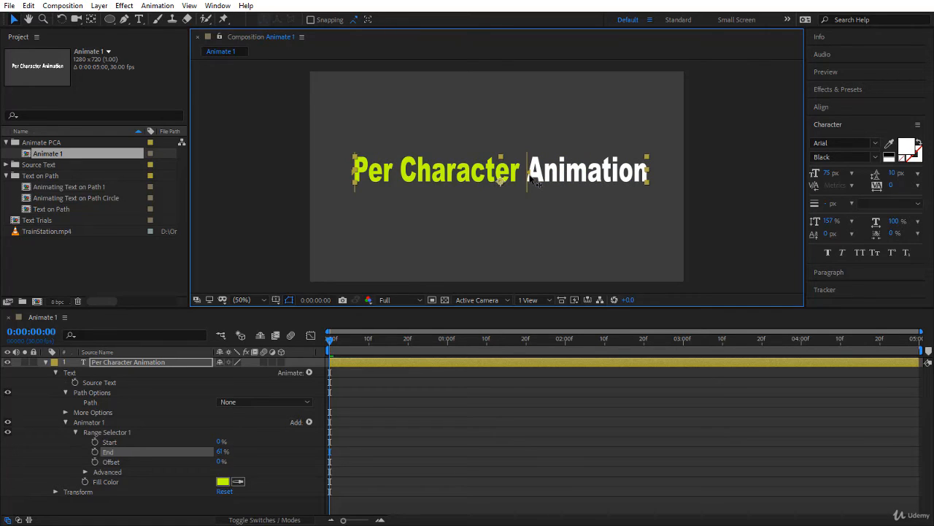
pyautogui.moveTo(533, 183); pyautogui.dragTo(349, 189)
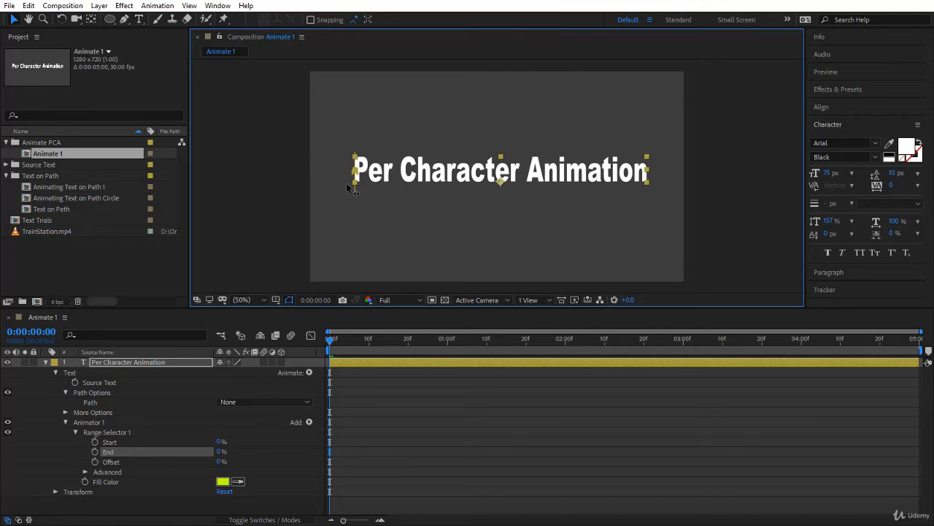
pyautogui.moveTo(349, 189); pyautogui.dragTo(668, 175)
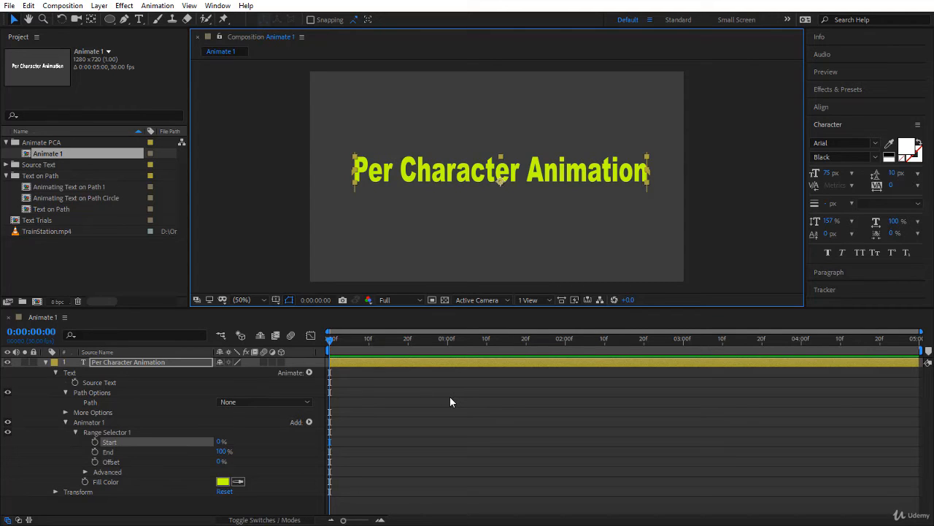
# Switch Animator 1 off and on to compare the text with and without its fill color
pyautogui.click(7, 421)
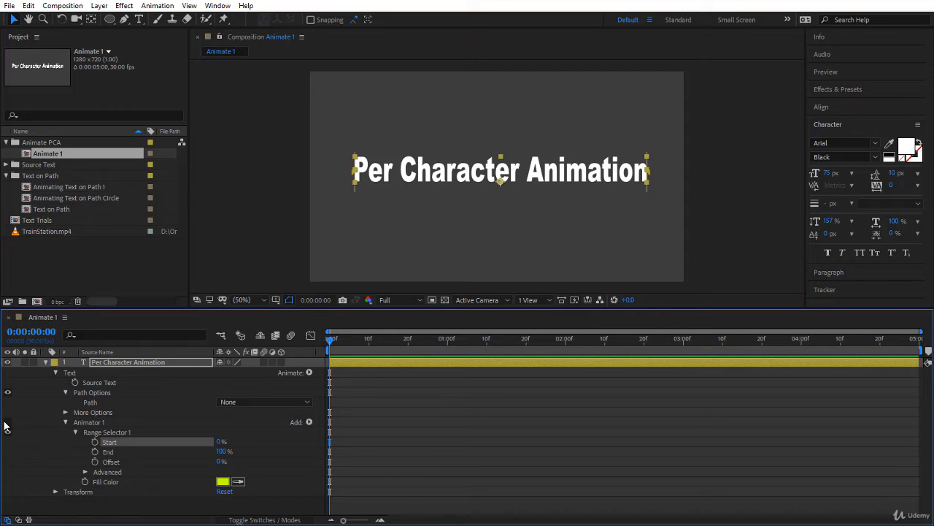
pyautogui.click(8, 422)
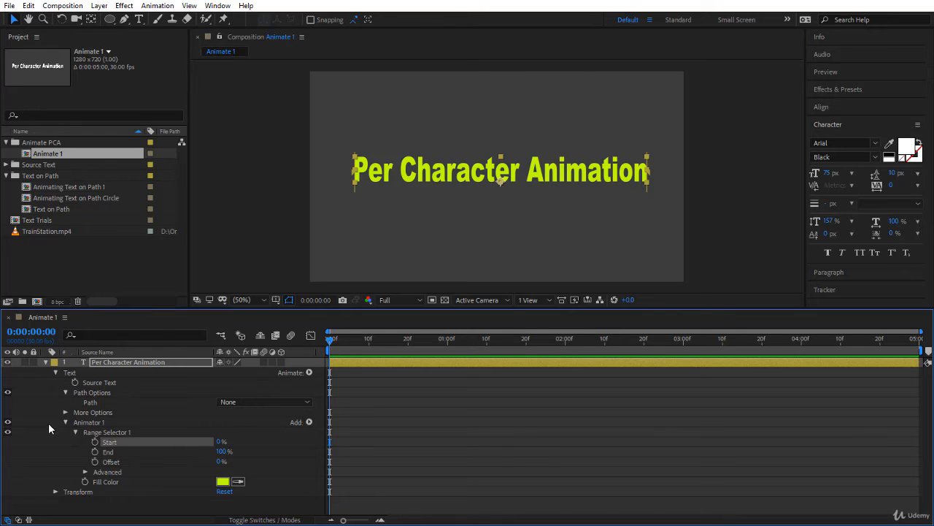
pyautogui.click(7, 423)
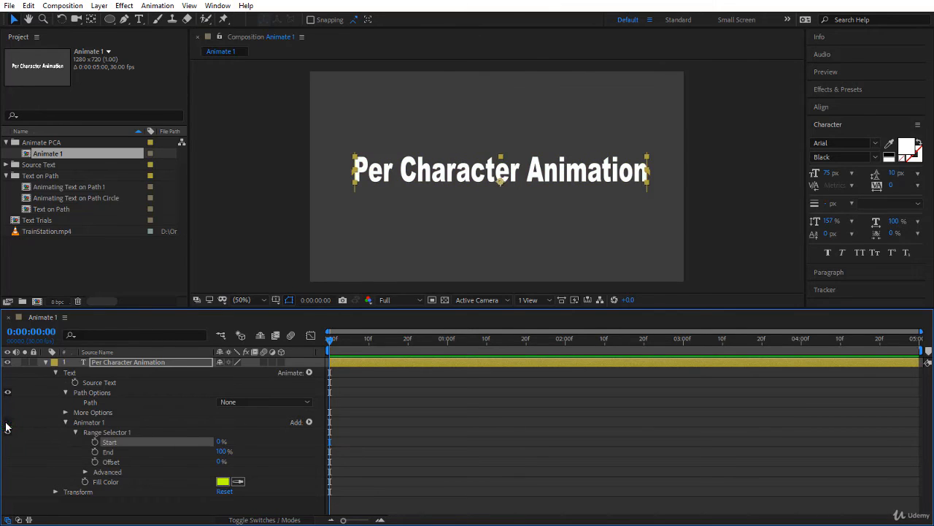
pyautogui.click(6, 423)
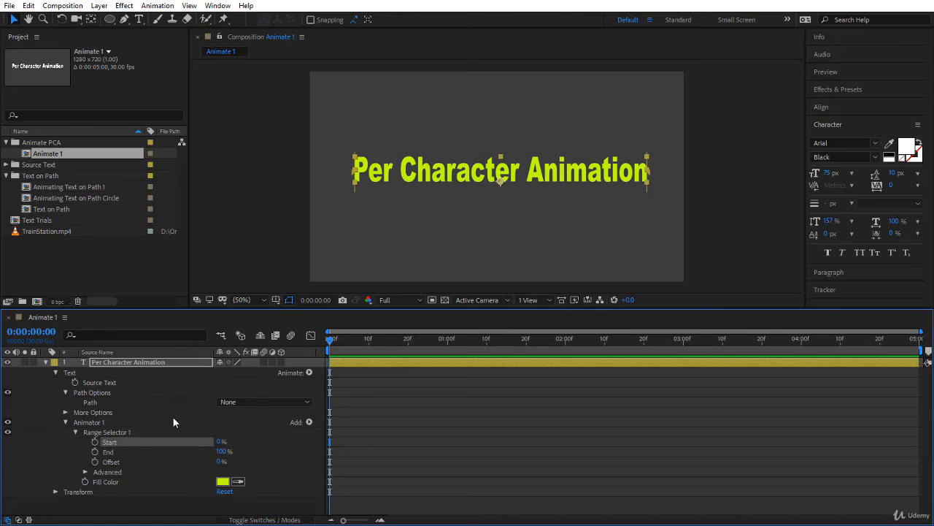
pyautogui.click(117, 481)
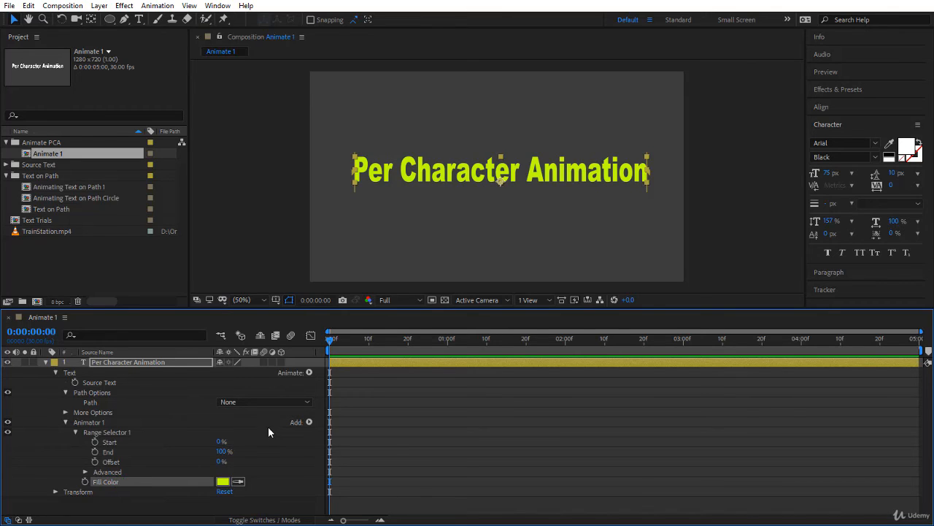
# Keyframe the range selector's End from 100% at the composition start to 0% at 20 frames
pyautogui.click(95, 451)
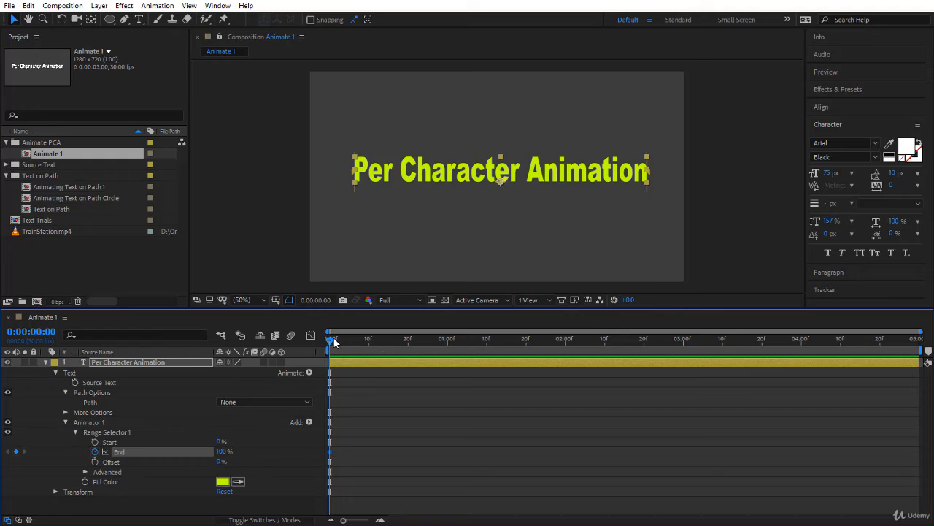
pyautogui.moveTo(334, 342); pyautogui.dragTo(408, 349)
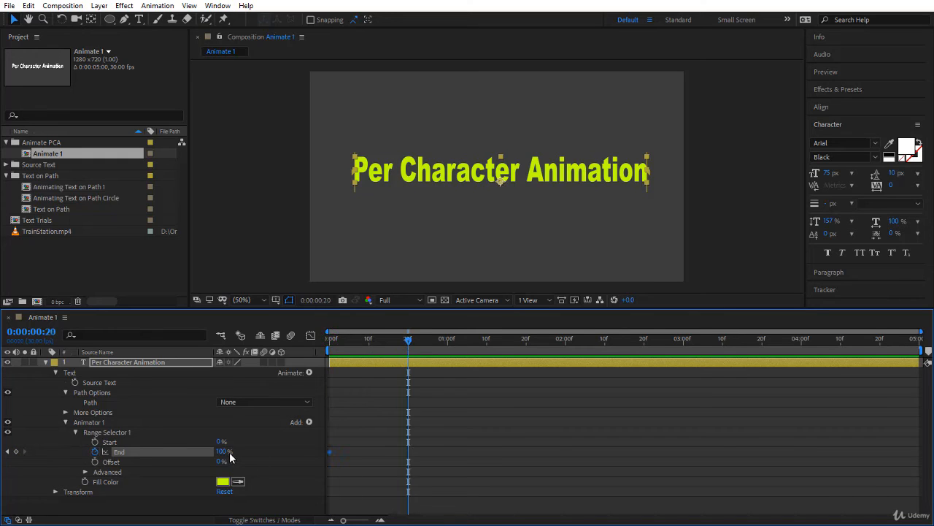
pyautogui.moveTo(225, 452); pyautogui.dragTo(151, 451)
pyautogui.press('Home')
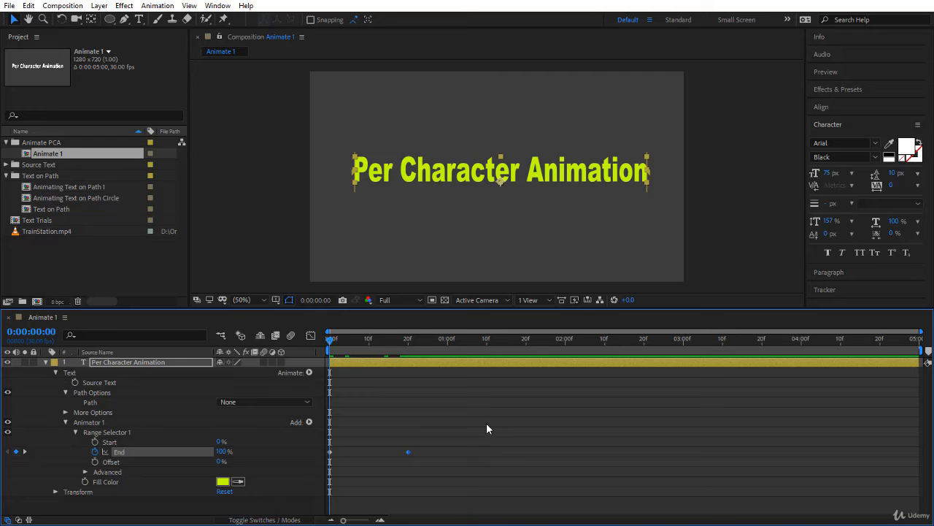
# Preview the End animation from the composition start and remove the End keyframes
pyautogui.press('space')
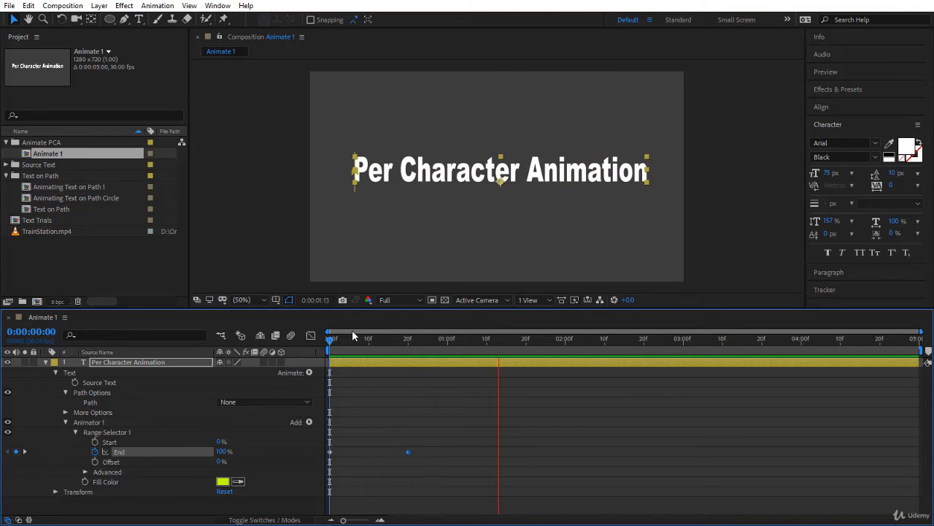
pyautogui.moveTo(330, 338); pyautogui.dragTo(428, 372)
pyautogui.press('Home')
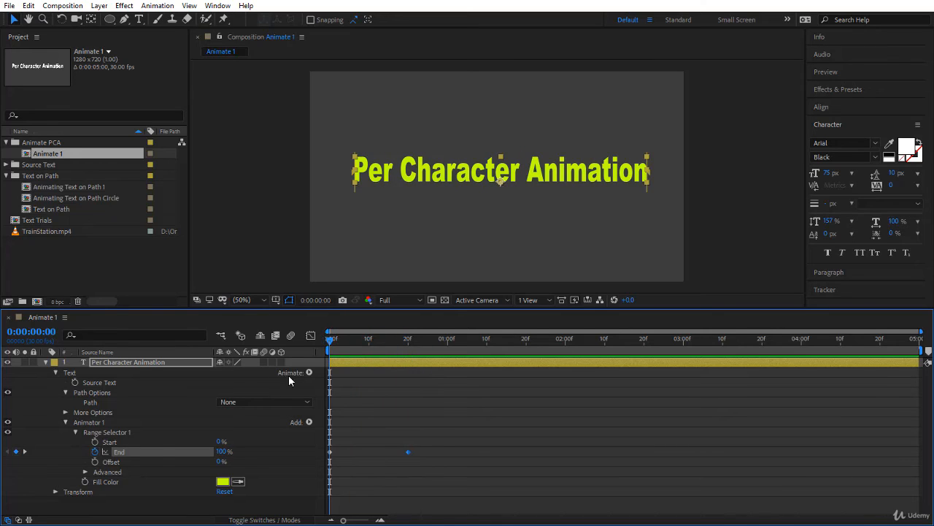
pyautogui.click(95, 452)
# Keyframe the range selector's Start from 100% at the composition start to 0% at 20 frames
pyautogui.click(95, 442)
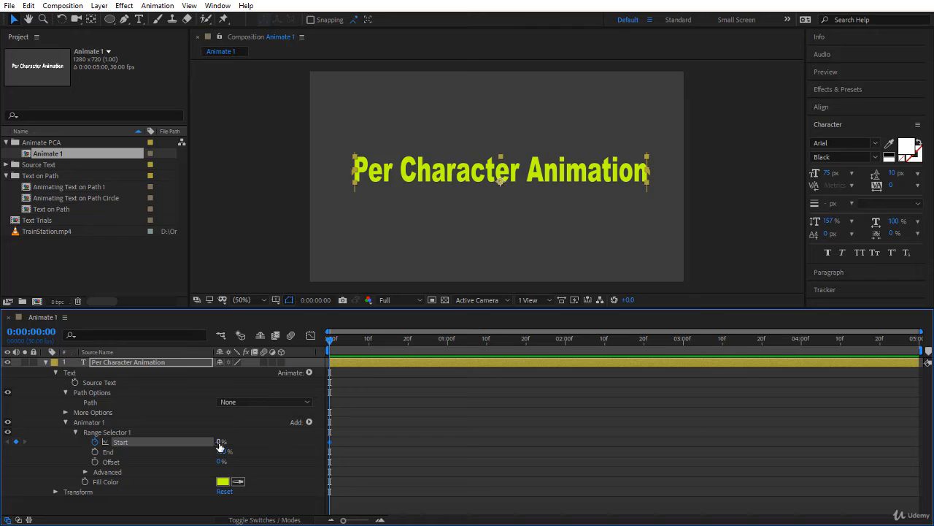
pyautogui.moveTo(219, 442); pyautogui.dragTo(363, 446)
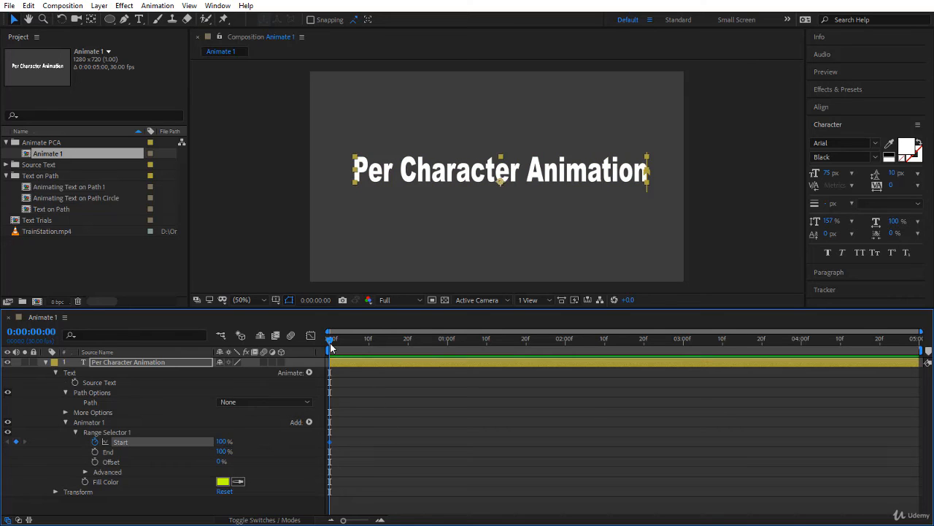
pyautogui.moveTo(330, 340); pyautogui.dragTo(410, 353)
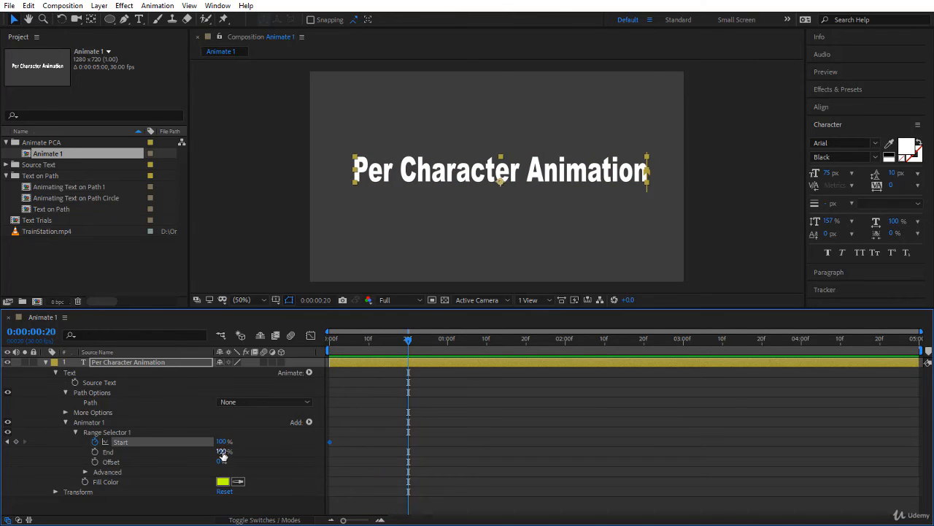
pyautogui.moveTo(221, 442); pyautogui.dragTo(146, 444)
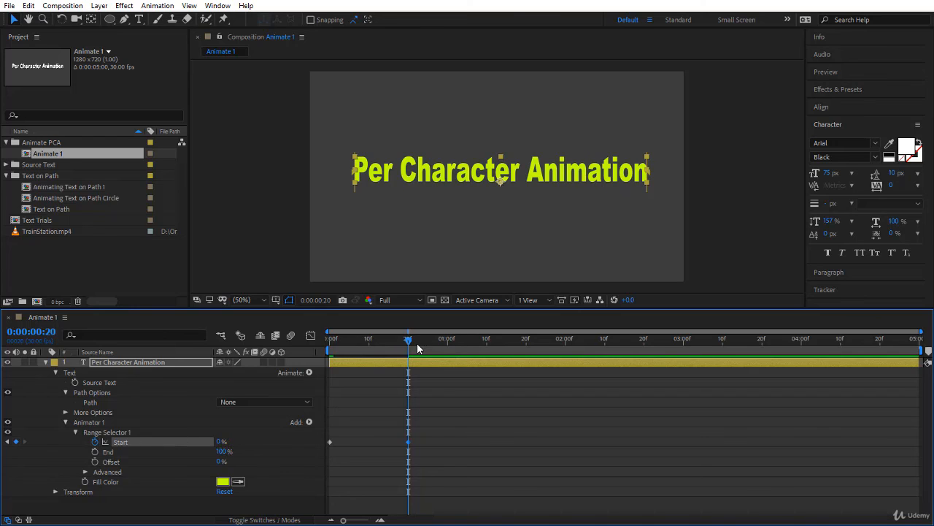
# Preview the Start animation of the fill color from the composition start and return to the first frame
pyautogui.moveTo(406, 341); pyautogui.dragTo(330, 340)
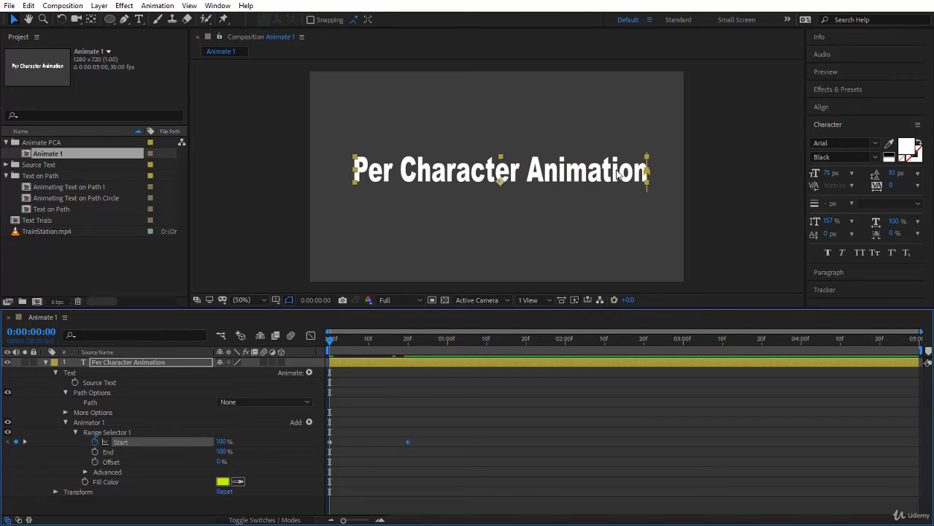
pyautogui.press('space')
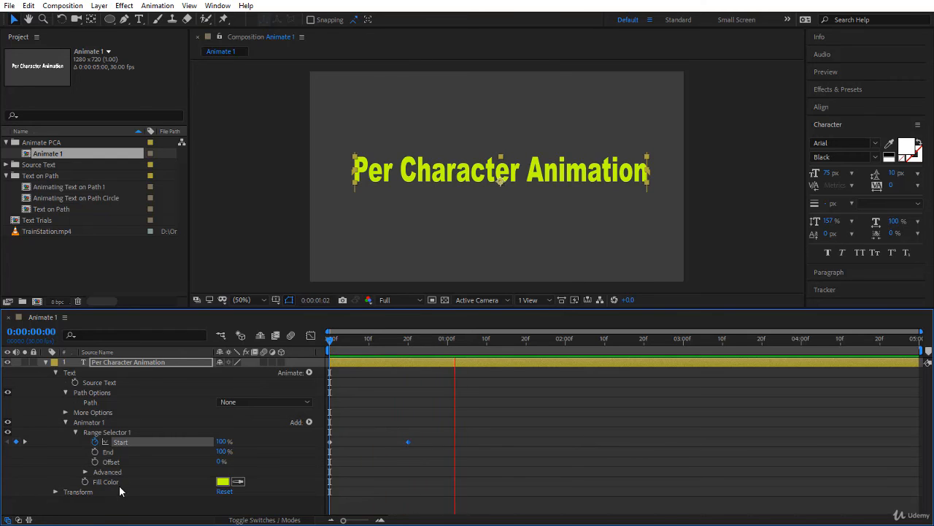
pyautogui.click(333, 340)
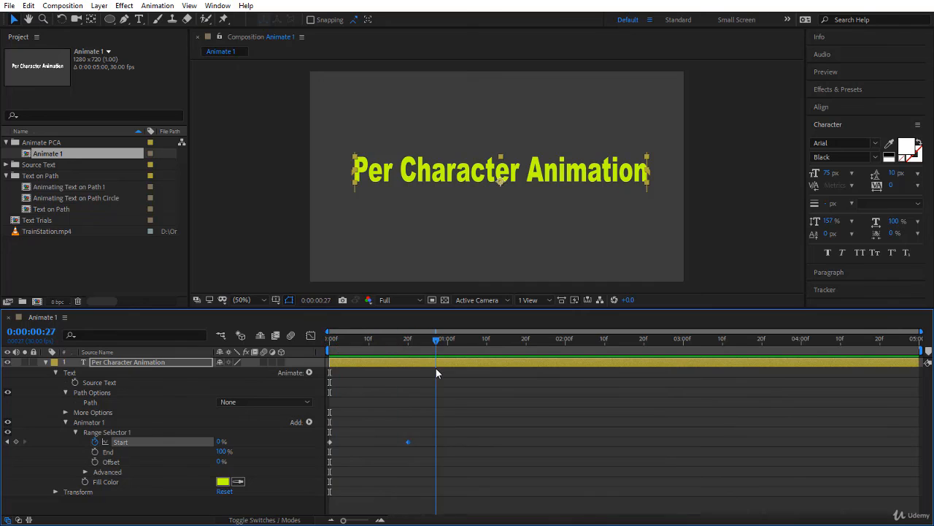
pyautogui.press('space')
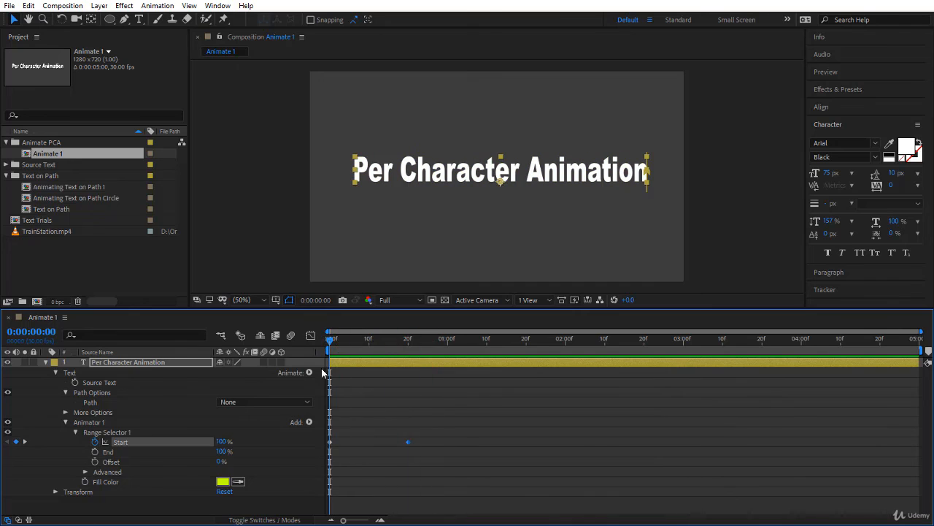
pyautogui.click(118, 482)
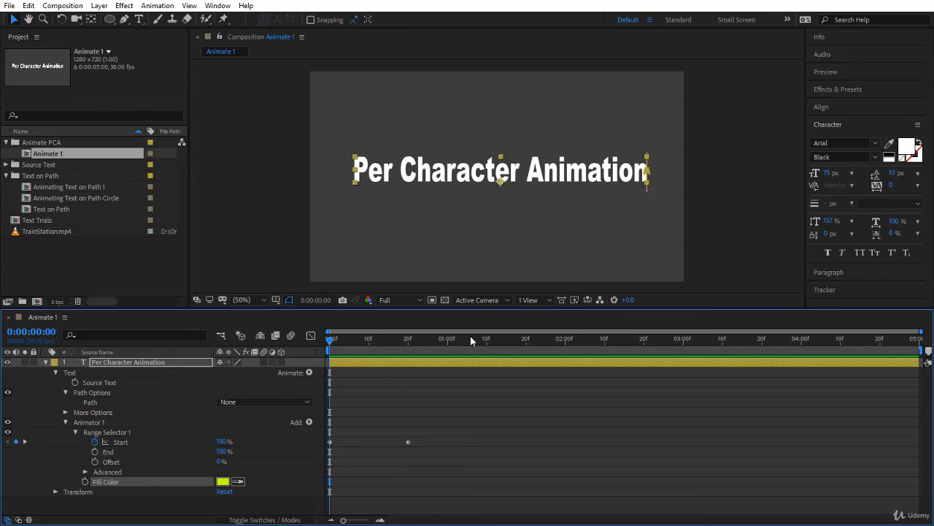
# Set the range selector's Start to 50%, End to 25% and Offset to 4% at the composition start
pyautogui.click(223, 441)
pyautogui.write('50')
pyautogui.press('Tab')
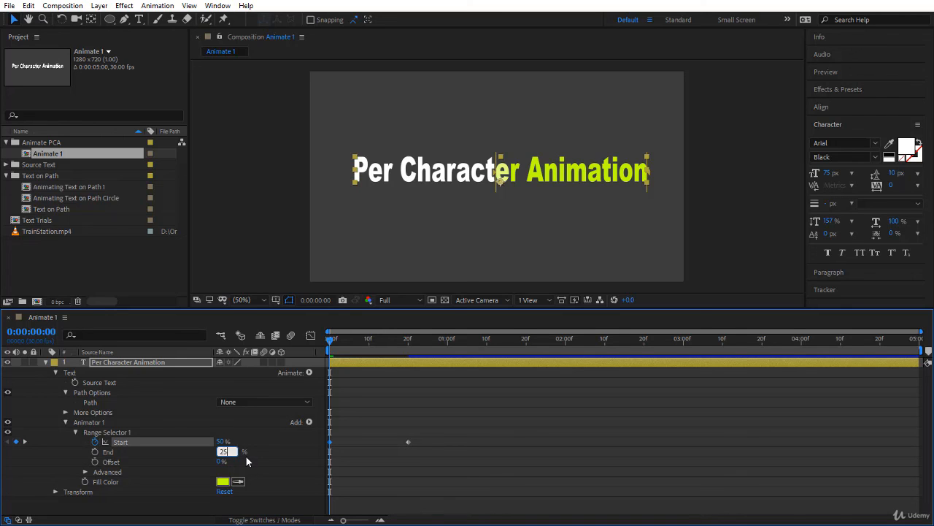
pyautogui.press('Return')
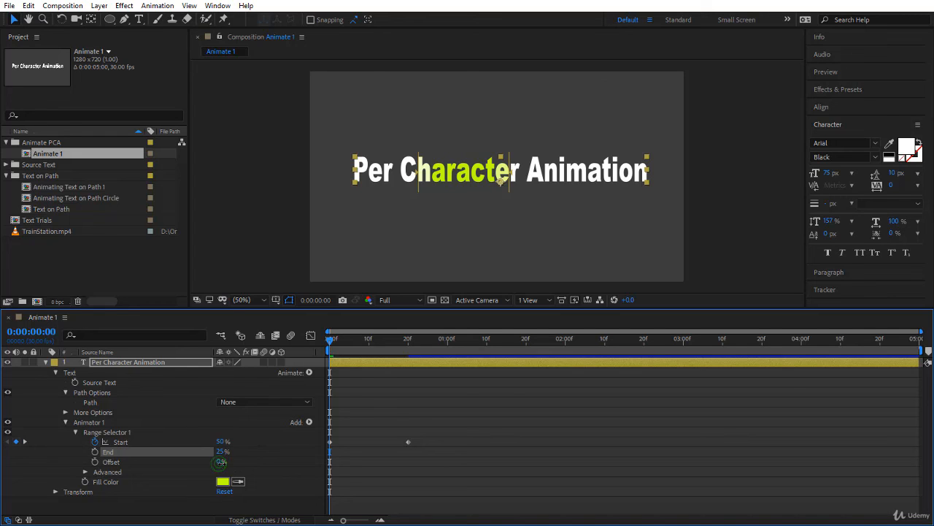
pyautogui.moveTo(220, 462); pyautogui.dragTo(229, 479)
pyautogui.hotkey('ctrl', 'z')
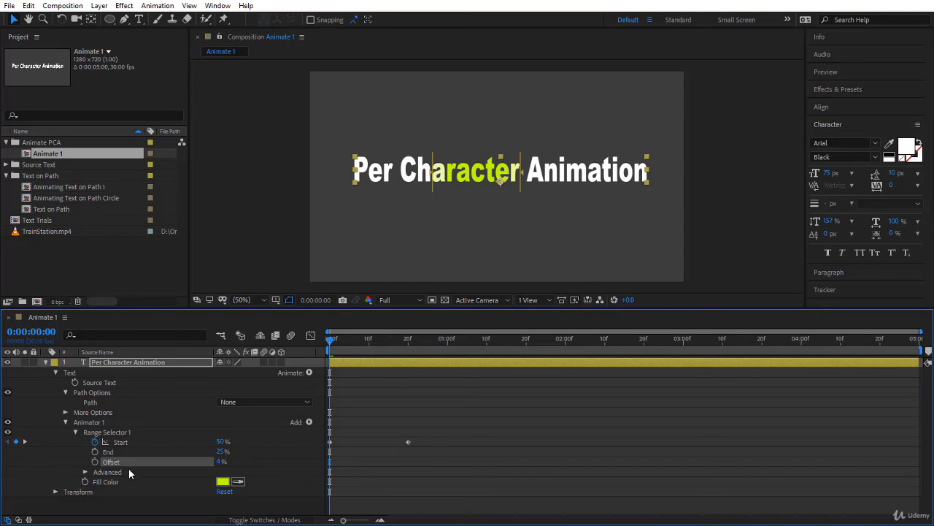
# Open the list of properties that can be animated per character on the text layer
pyautogui.click(309, 373)
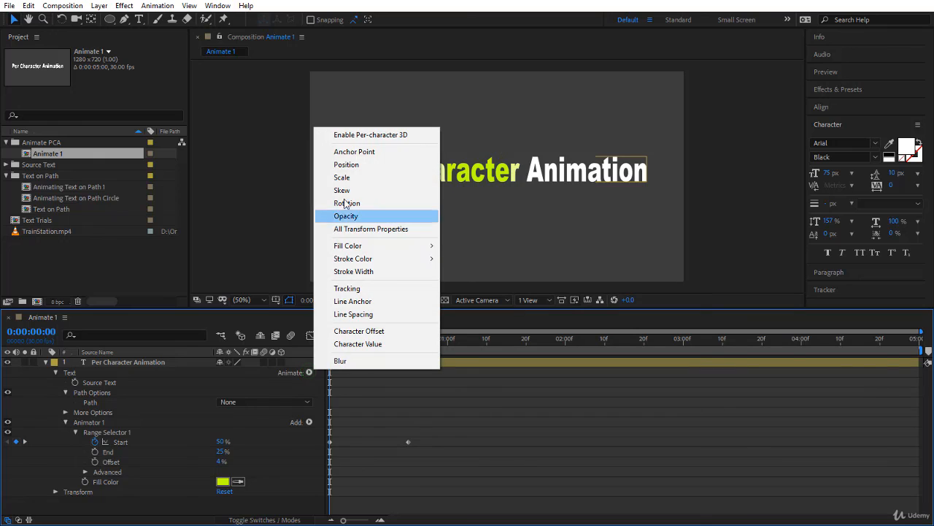